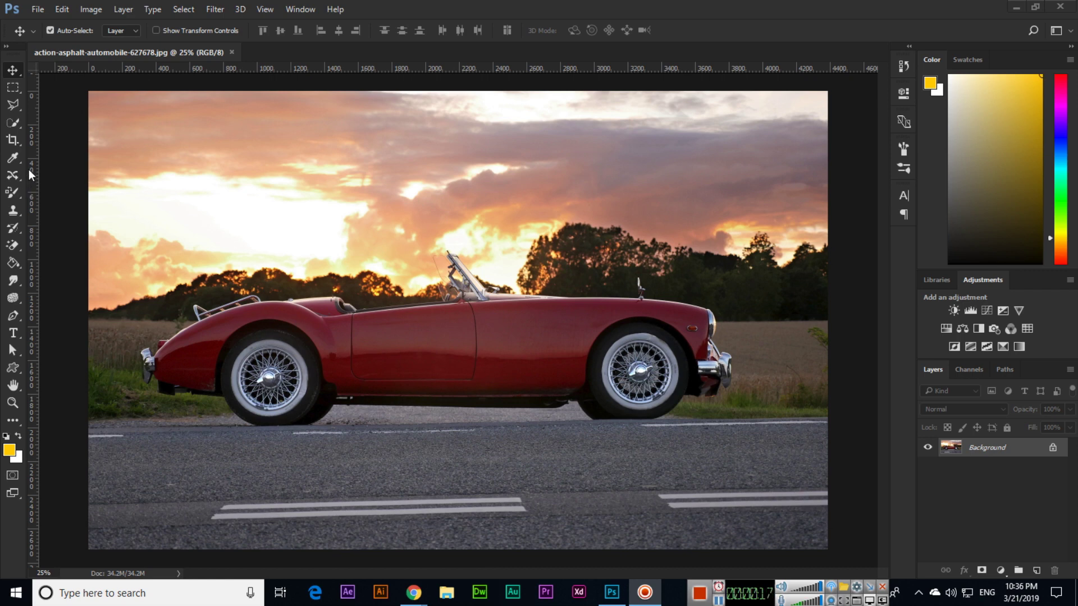
# Step: Switch to the Quick Selection Tool from the toolbar's selection tool group
pyautogui.rightClick(23, 126)
pyautogui.click(60, 123)
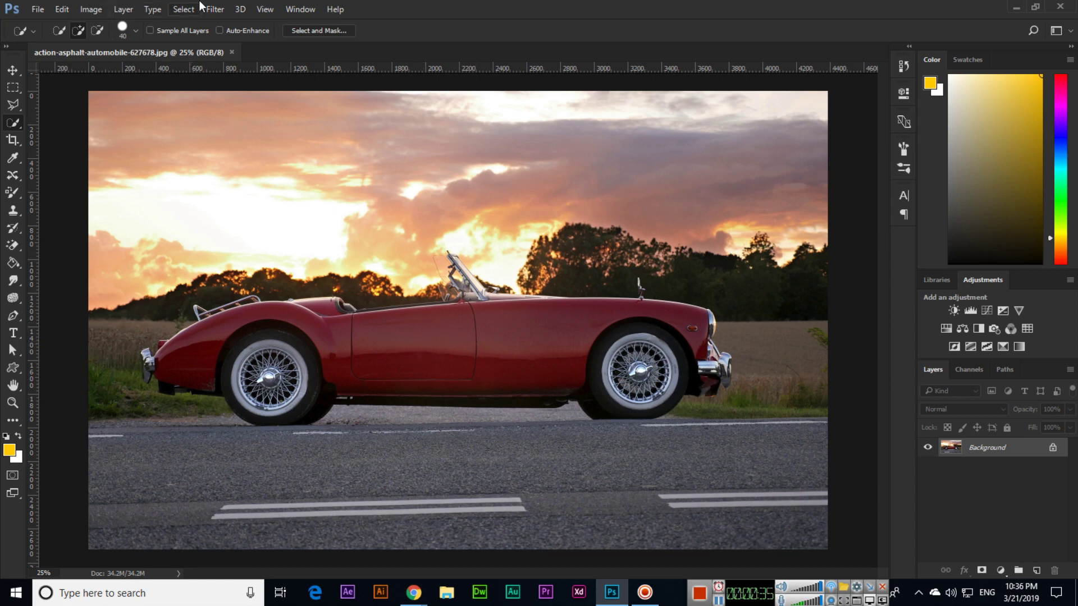
# Step: Quick-select the car's rear fender, door, lower body, front wheel rim and windshield
pyautogui.click(184, 9)
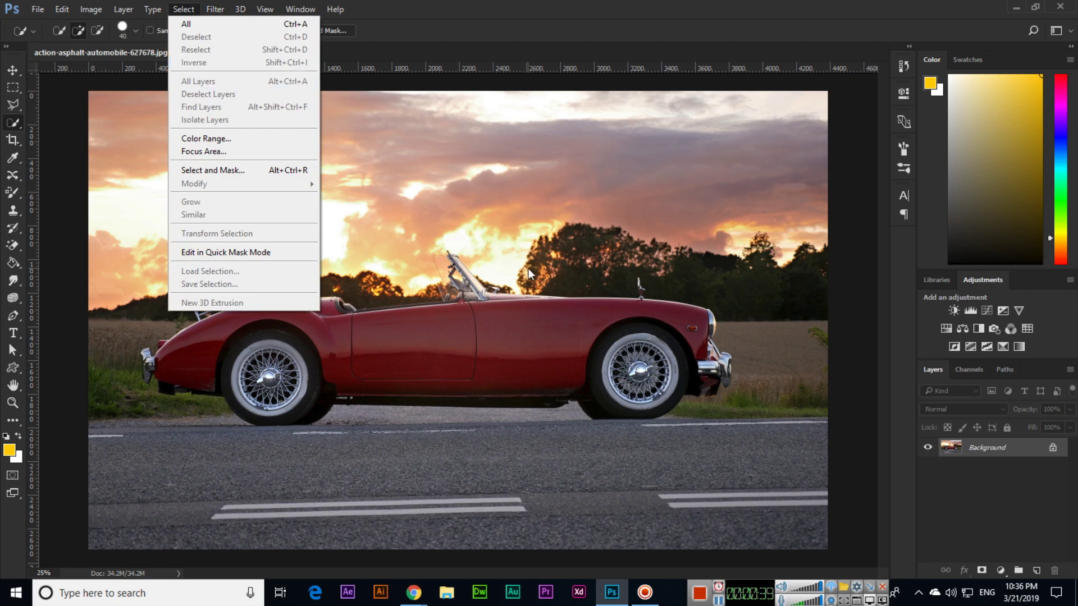
pyautogui.click(582, 3)
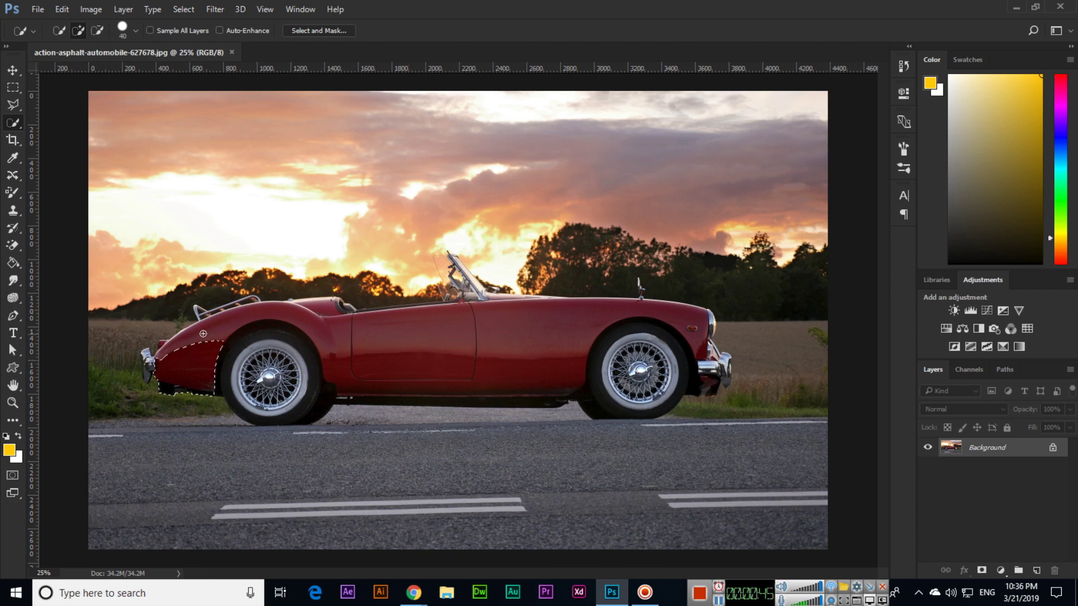
pyautogui.moveTo(203, 334); pyautogui.dragTo(269, 318)
pyautogui.moveTo(301, 323)
pyautogui.mouseDown()
pyautogui.moveTo(336, 335)
pyautogui.moveTo(539, 329)
pyautogui.mouseUp()
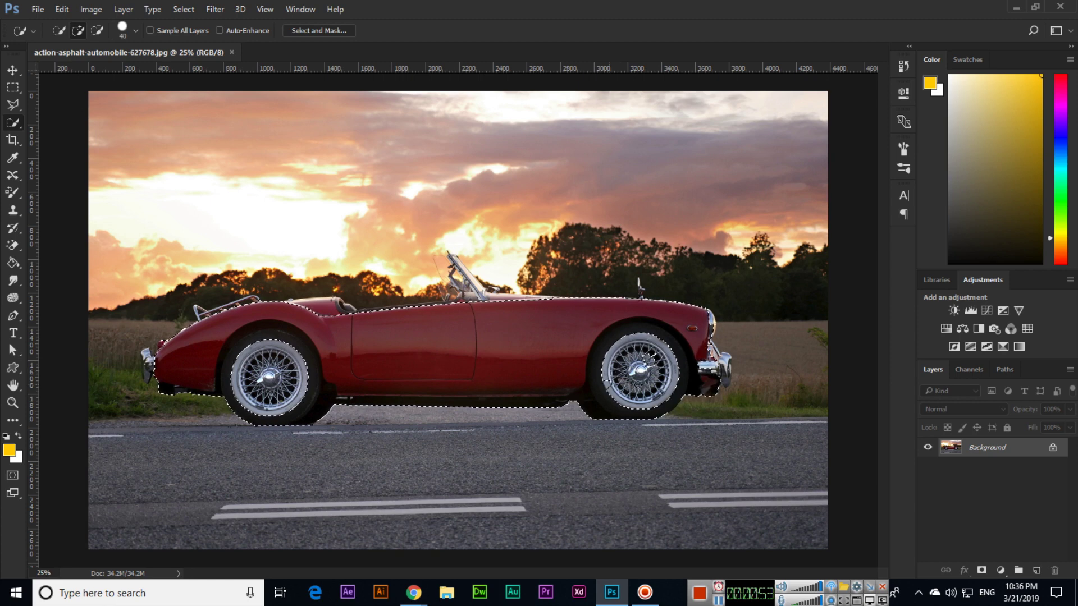
pyautogui.click(638, 385)
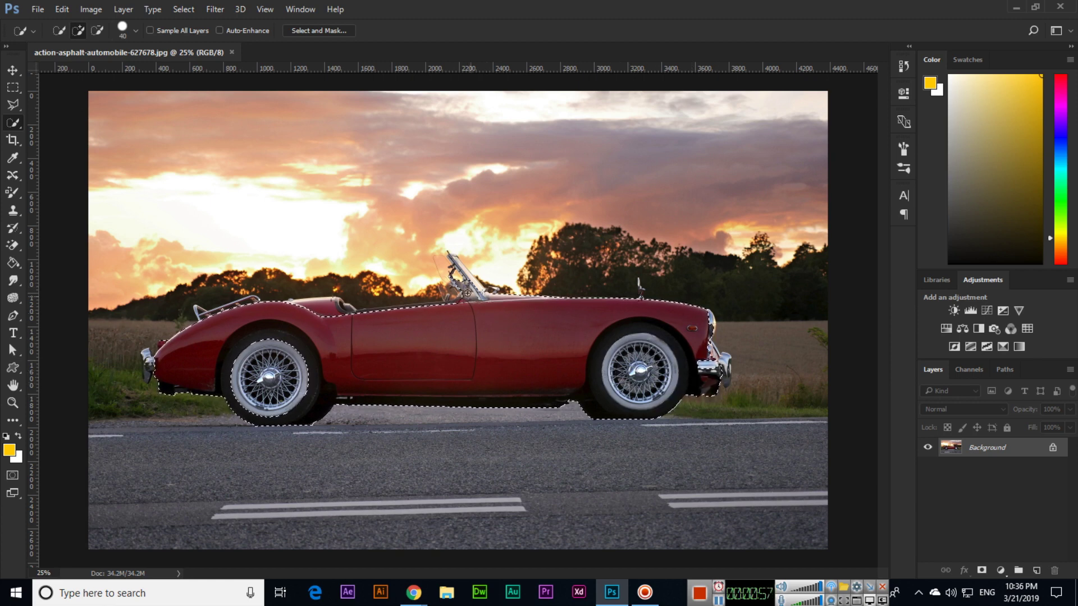
pyautogui.moveTo(467, 294); pyautogui.dragTo(454, 262)
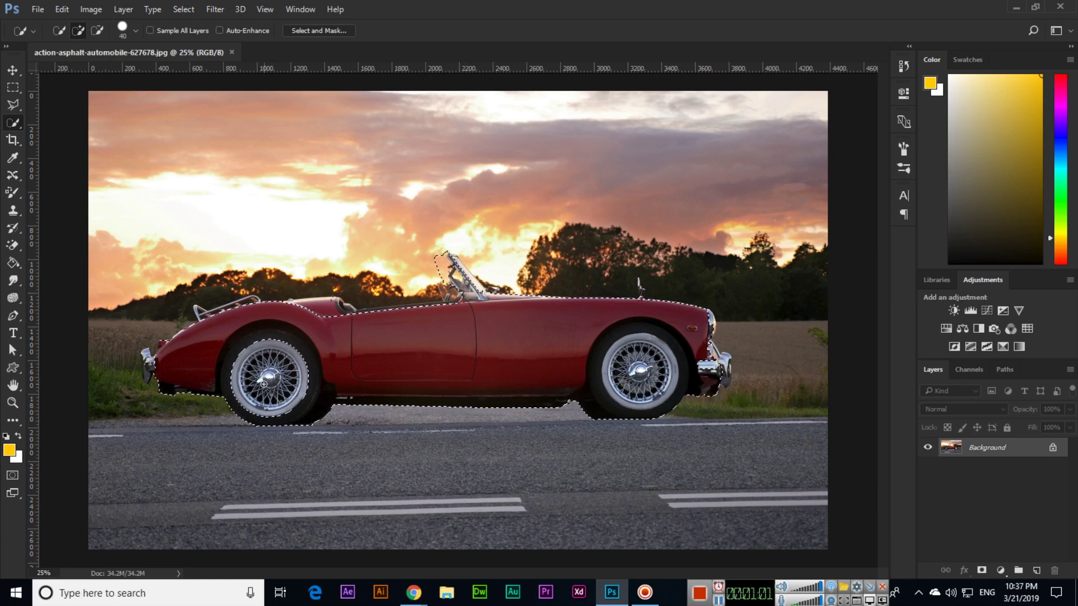
# Step: Subtract the shadows around the rear and front tyres, then add the front tyre back
pyautogui.press('alt')
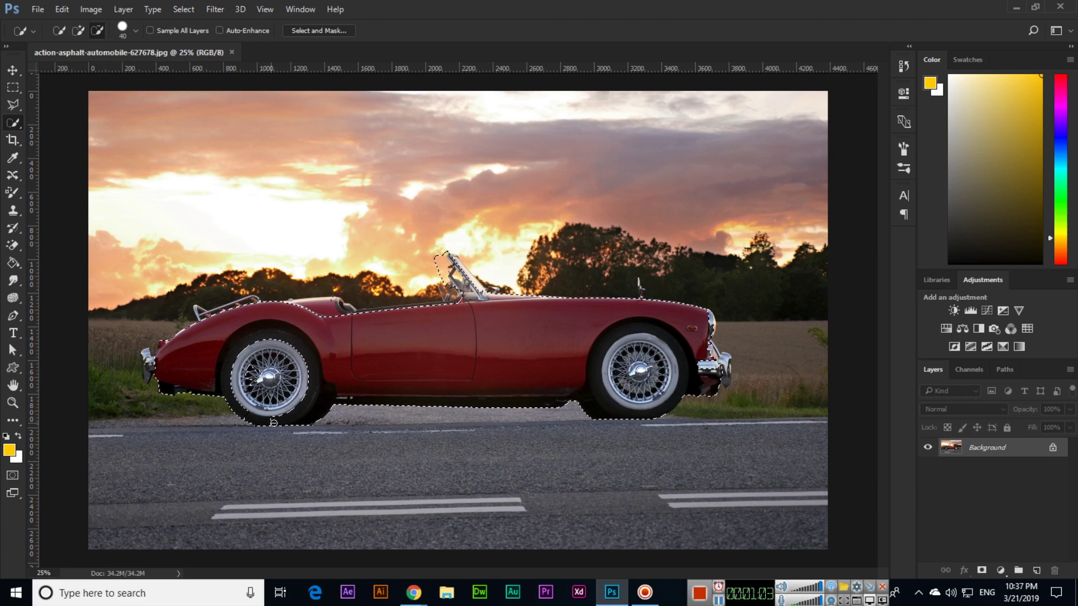
pyautogui.moveTo(296, 419); pyautogui.dragTo(293, 371)
pyautogui.moveTo(679, 446); pyautogui.dragTo(621, 380)
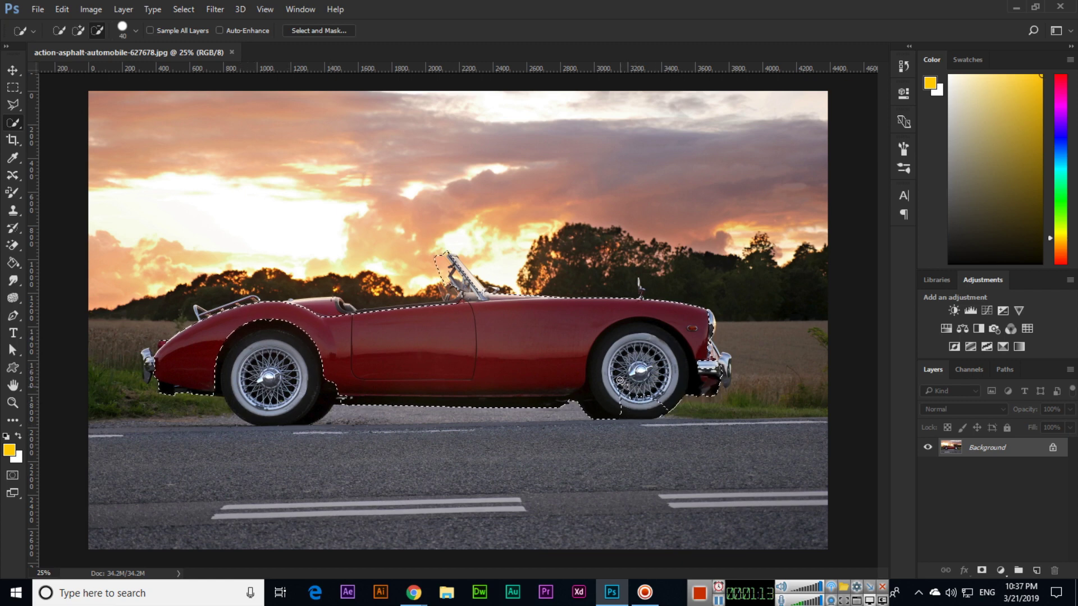
pyautogui.moveTo(607, 387); pyautogui.dragTo(608, 385)
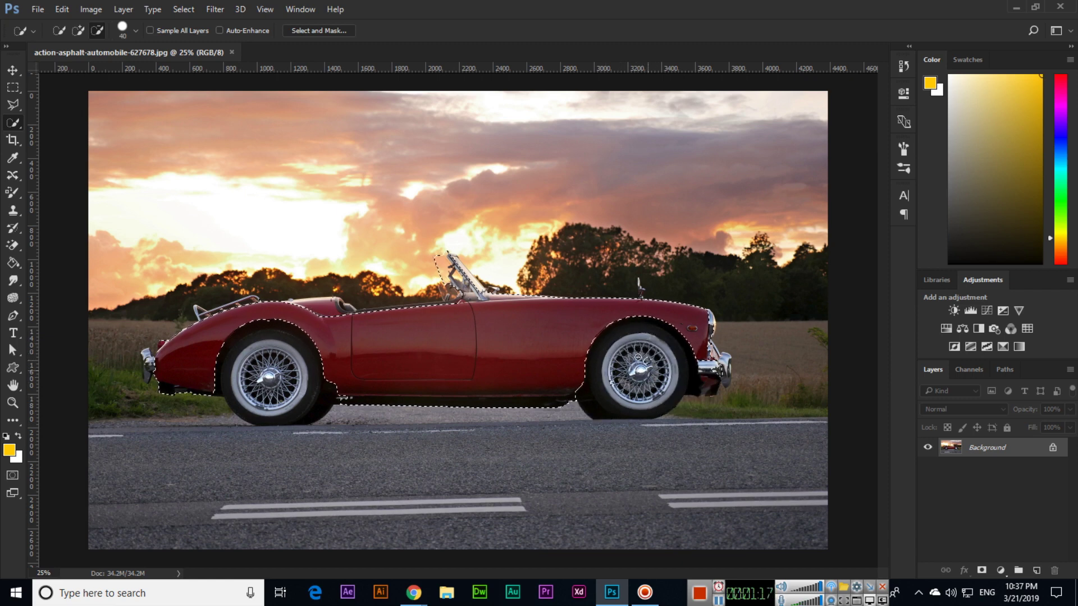
pyautogui.press('alt')
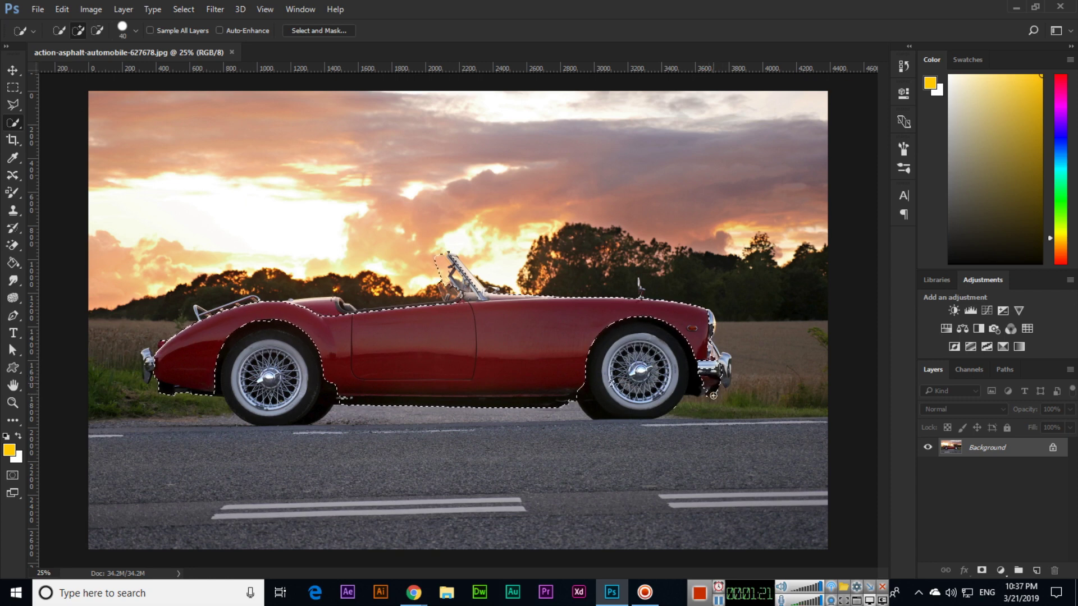
# Step: Apply Select > Inverse to the car selection
pyautogui.click(181, 9)
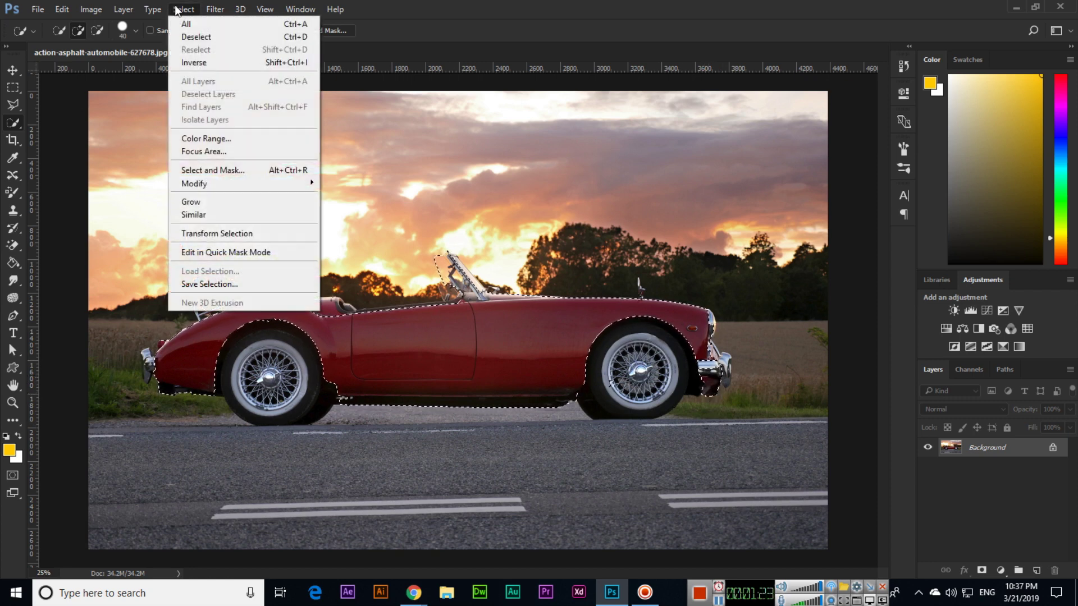
pyautogui.click(198, 64)
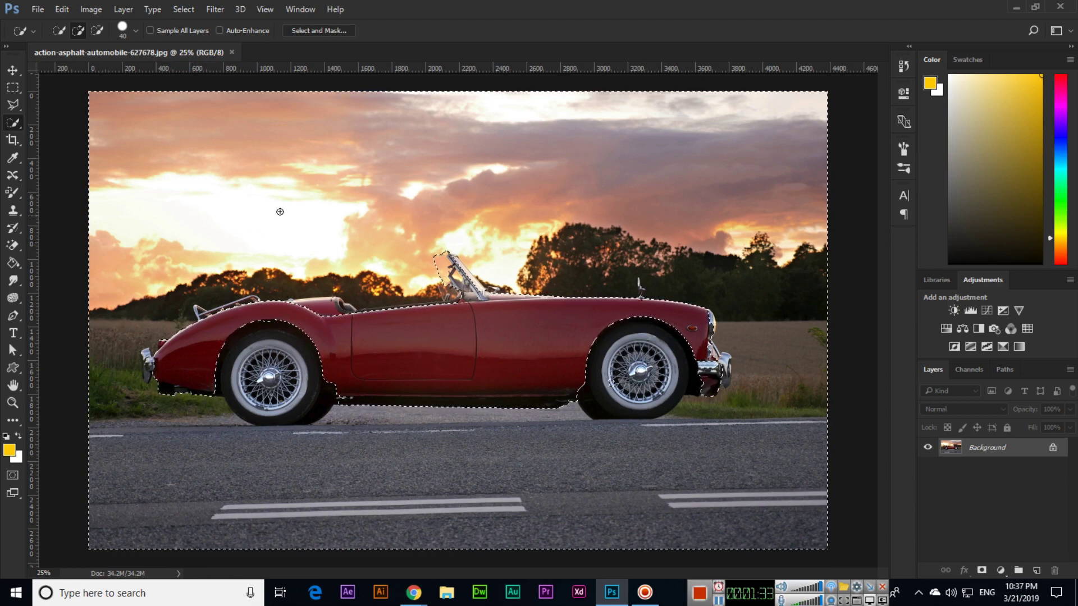
# Step: Open the Motion Blur filter and adjust its distance to 120 px
pyautogui.click(214, 11)
pyautogui.moveTo(253, 157)
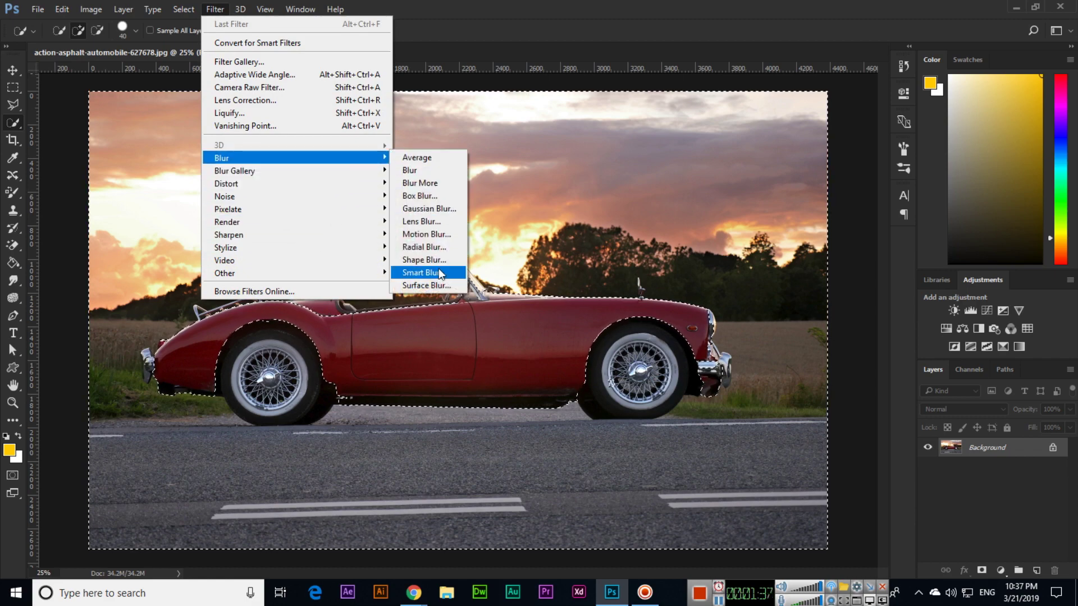
pyautogui.click(454, 234)
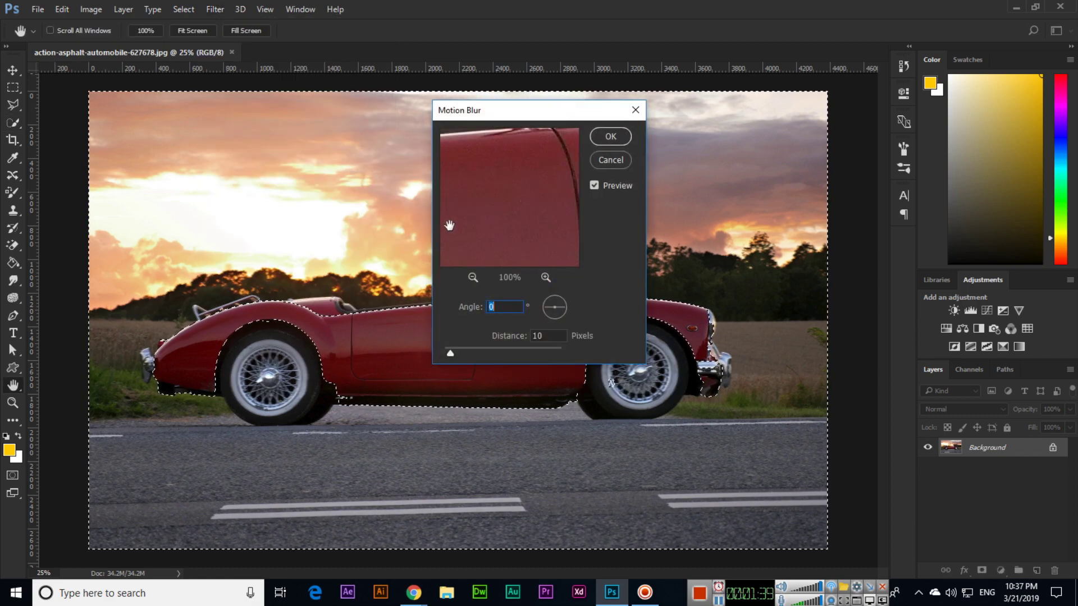
pyautogui.moveTo(513, 119); pyautogui.dragTo(770, 130)
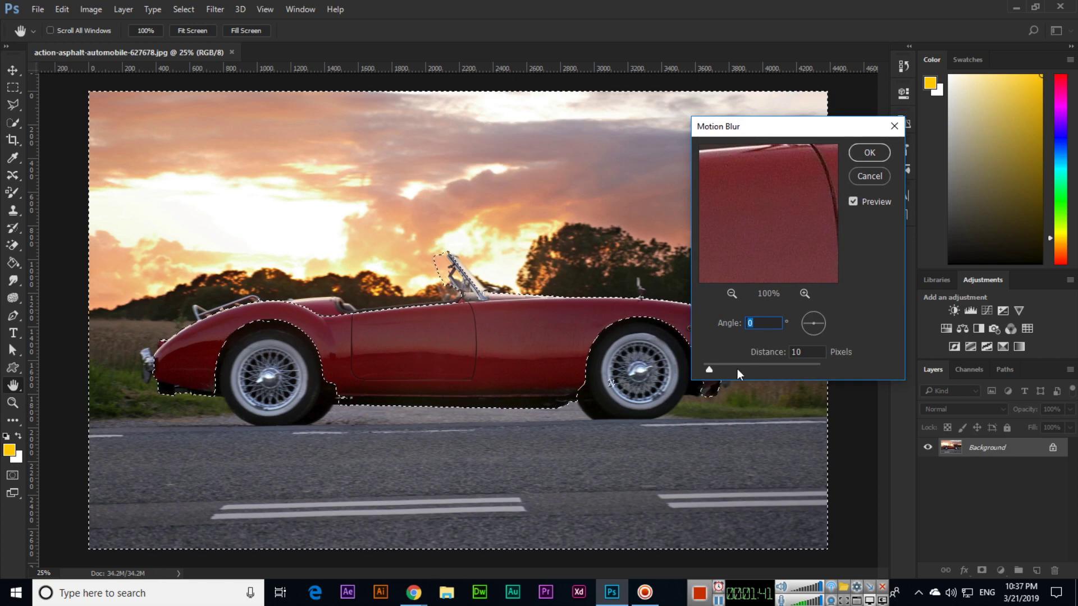
pyautogui.moveTo(715, 369); pyautogui.dragTo(760, 367)
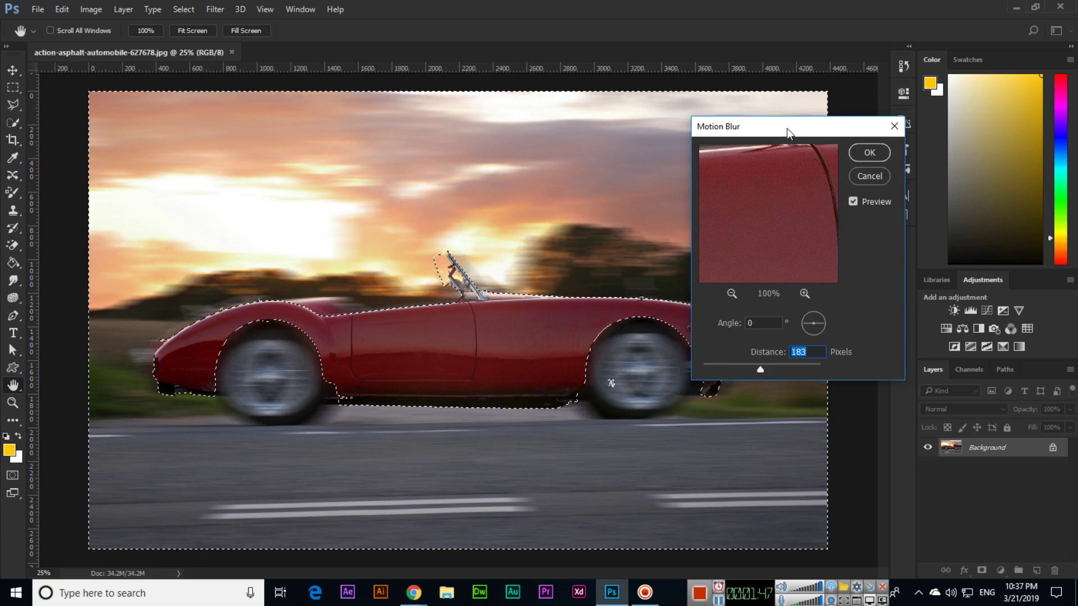
pyautogui.moveTo(783, 126); pyautogui.dragTo(792, 170)
pyautogui.moveTo(767, 413)
pyautogui.mouseDown()
pyautogui.moveTo(749, 415)
pyautogui.moveTo(760, 408)
pyautogui.mouseUp()
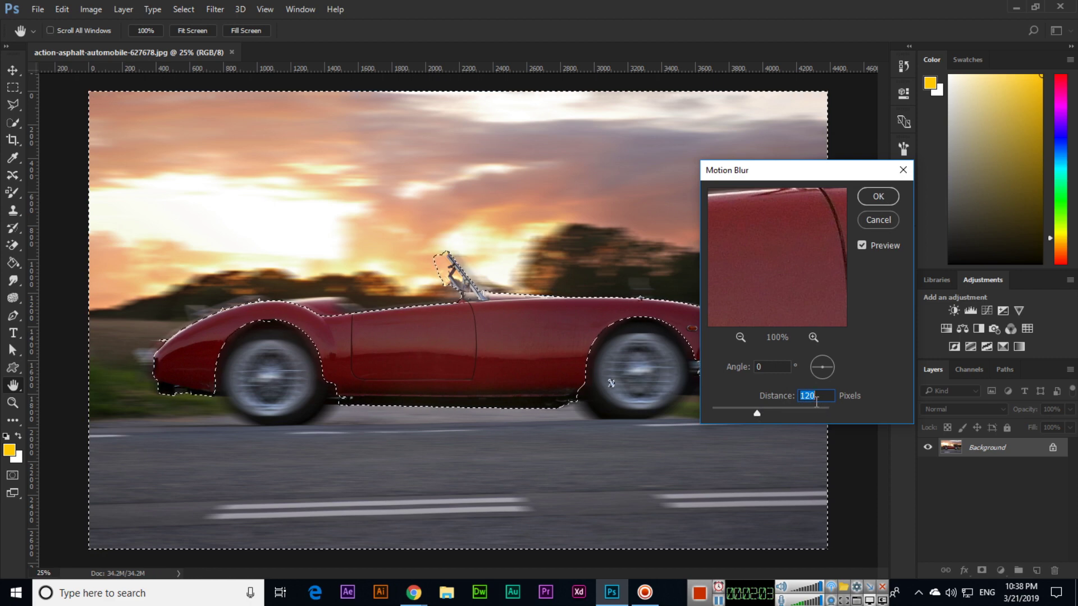
# Step: Set the Motion Blur angle to 0 degrees and apply the blur
pyautogui.doubleClick(770, 366)
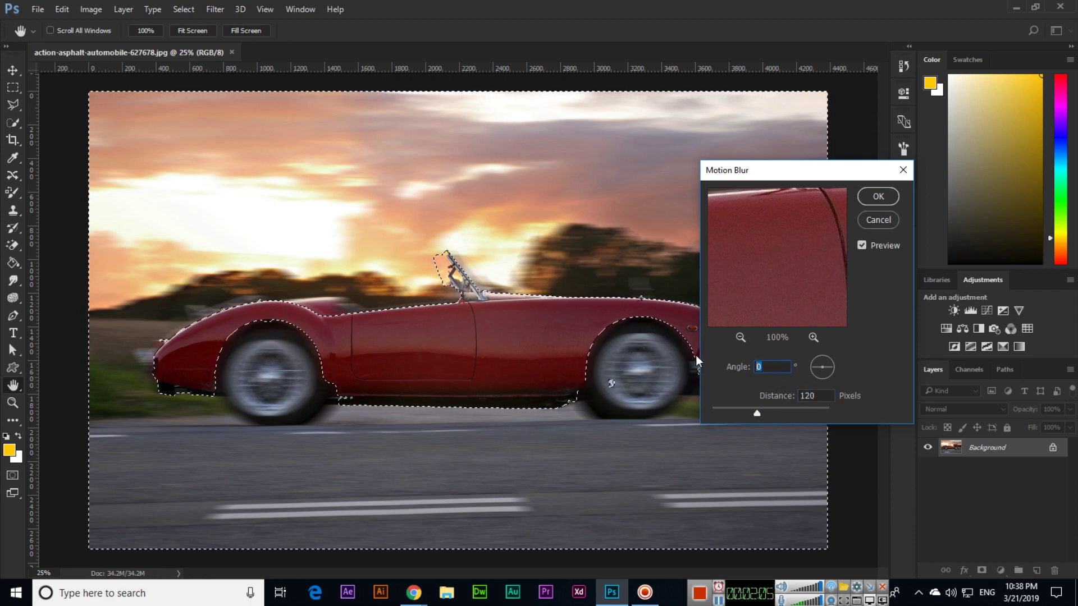
pyautogui.write('90')
pyautogui.press('Tab')
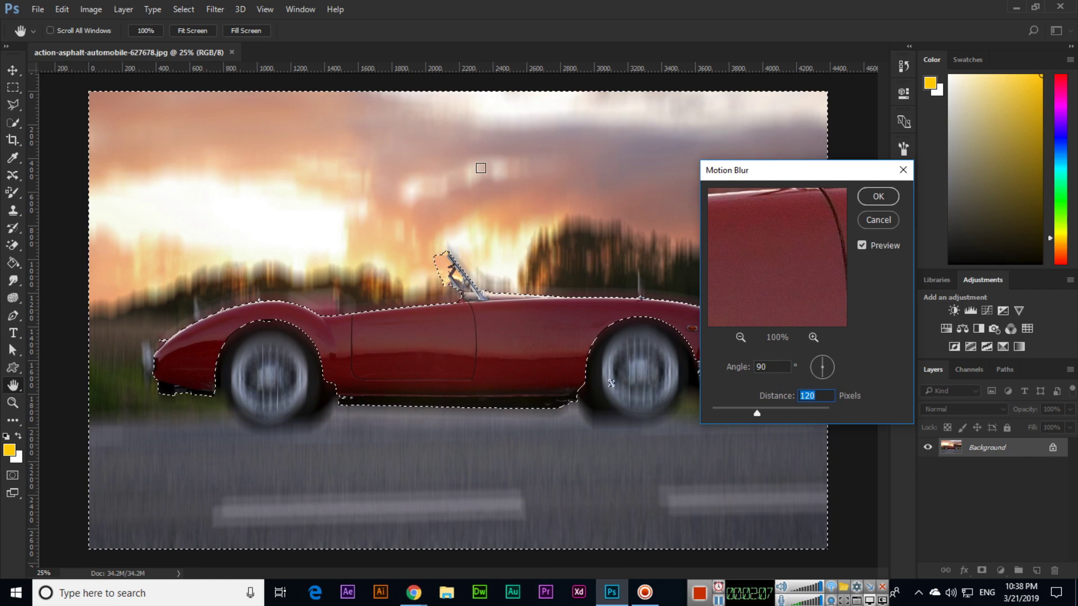
pyautogui.doubleClick(762, 366)
pyautogui.write('0')
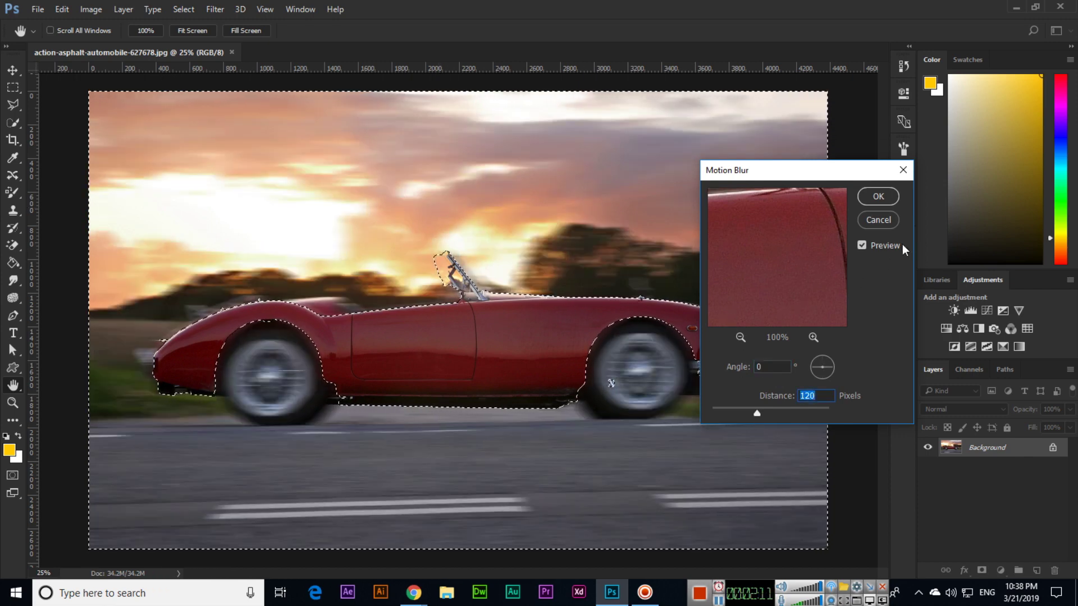
pyautogui.click(876, 195)
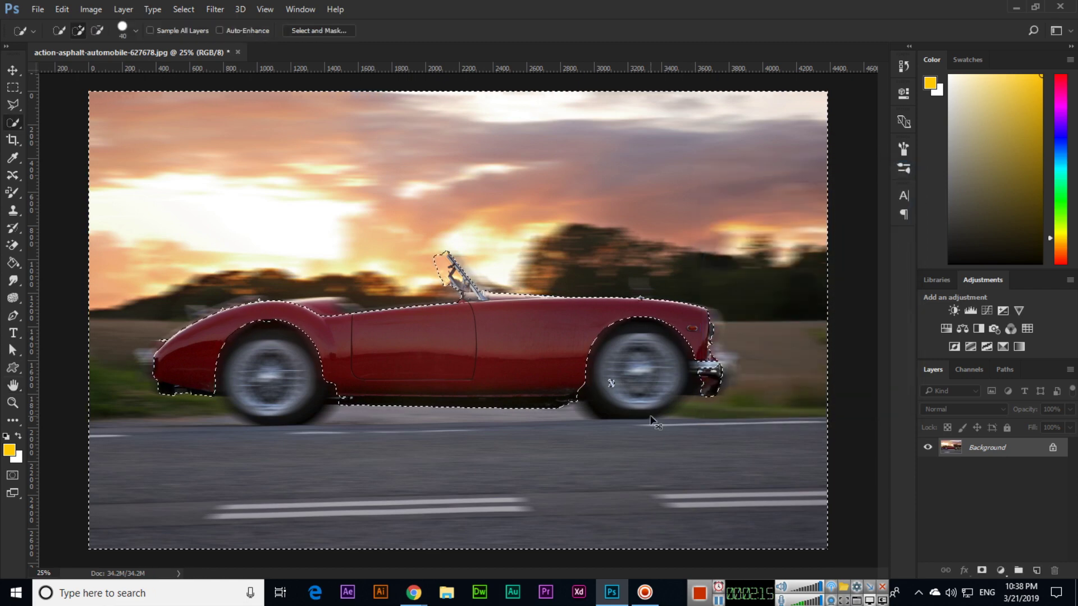
# Step: Undo the motion blur with Ctrl+Z, toggling the selection off and back on
pyautogui.hotkey('ctrl', 'd')
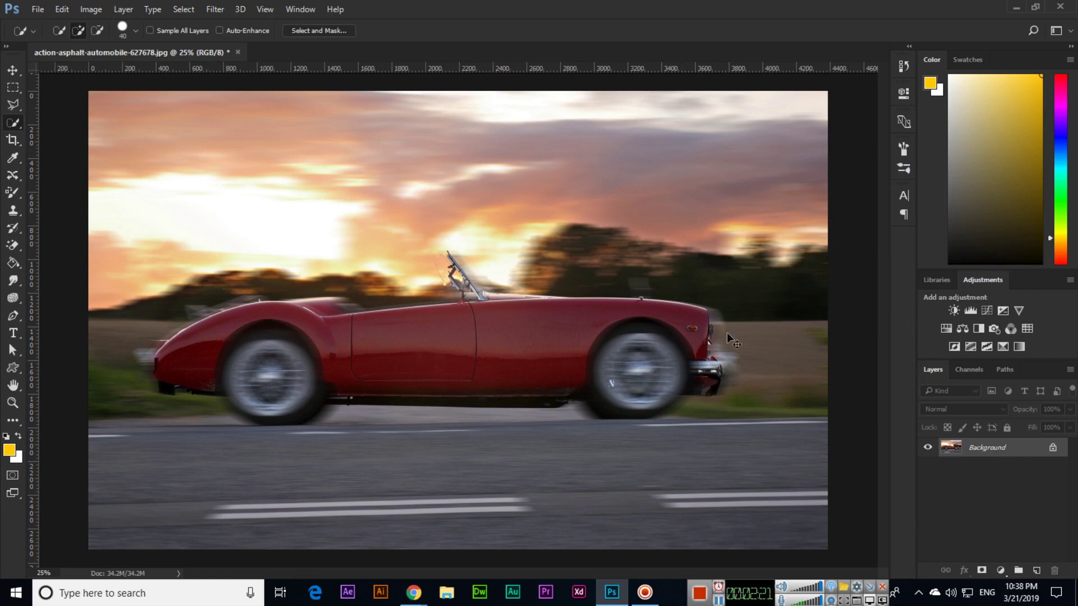
pyautogui.hotkey('ctrl', 'shift', 'd')
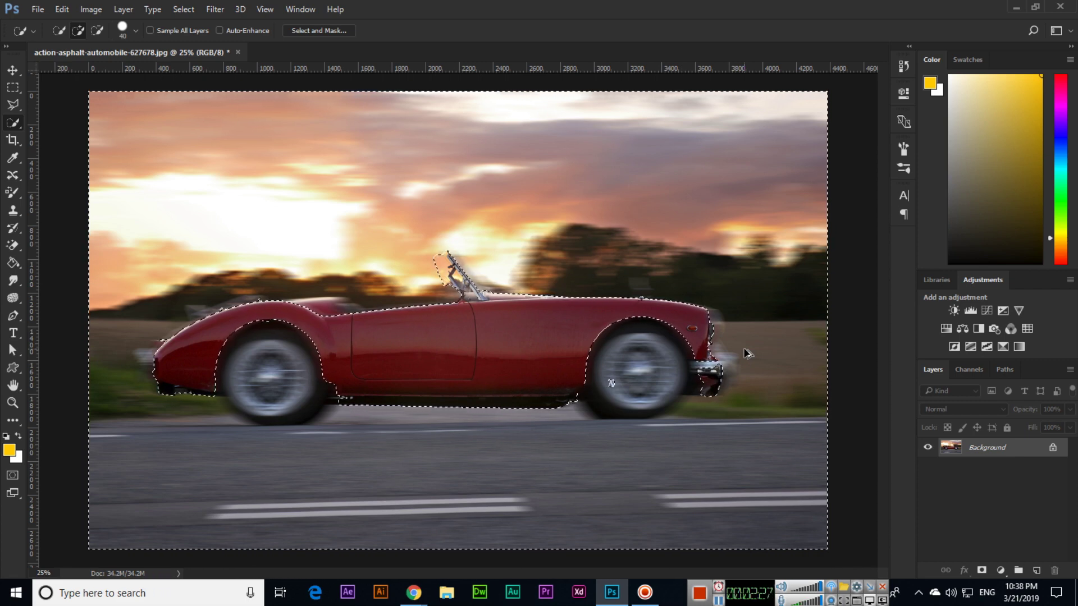
pyautogui.hotkey('ctrl', 'z')
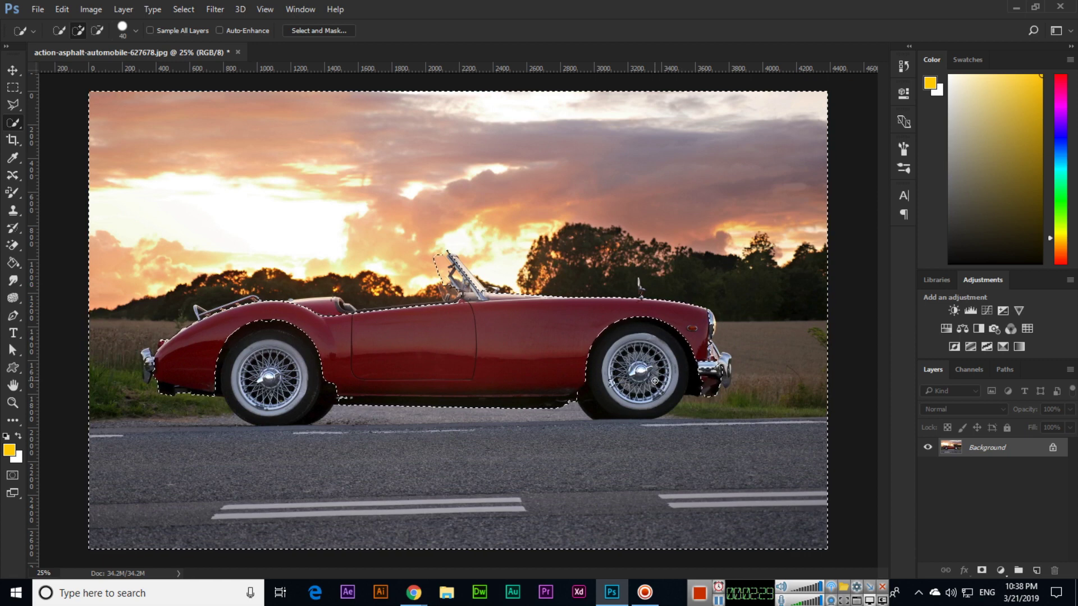
pyautogui.hotkey('ctrl', 'd')
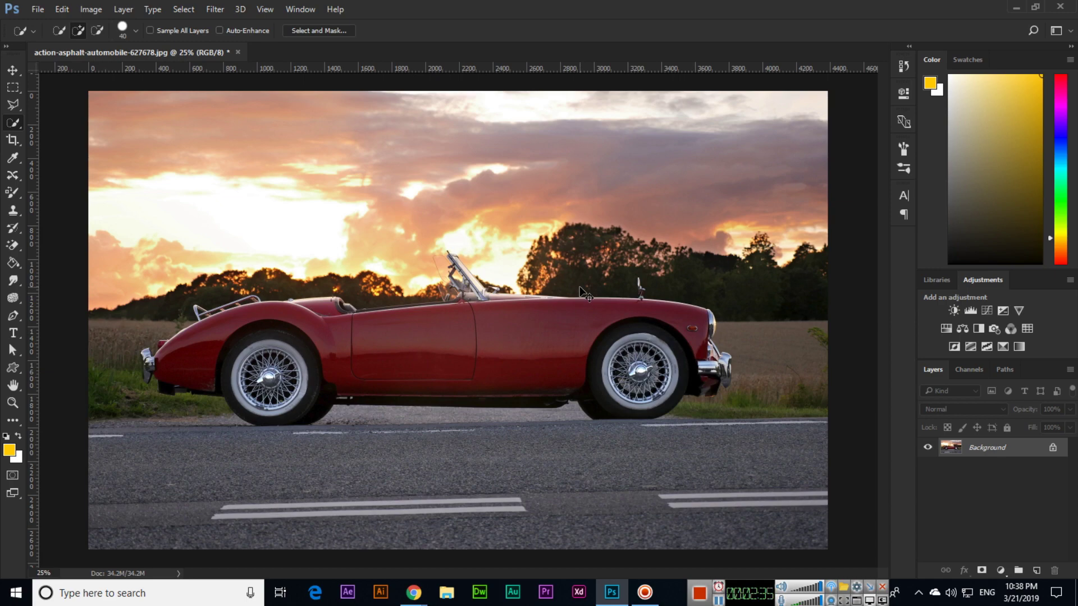
pyautogui.hotkey('ctrl', 'alt', 'z')
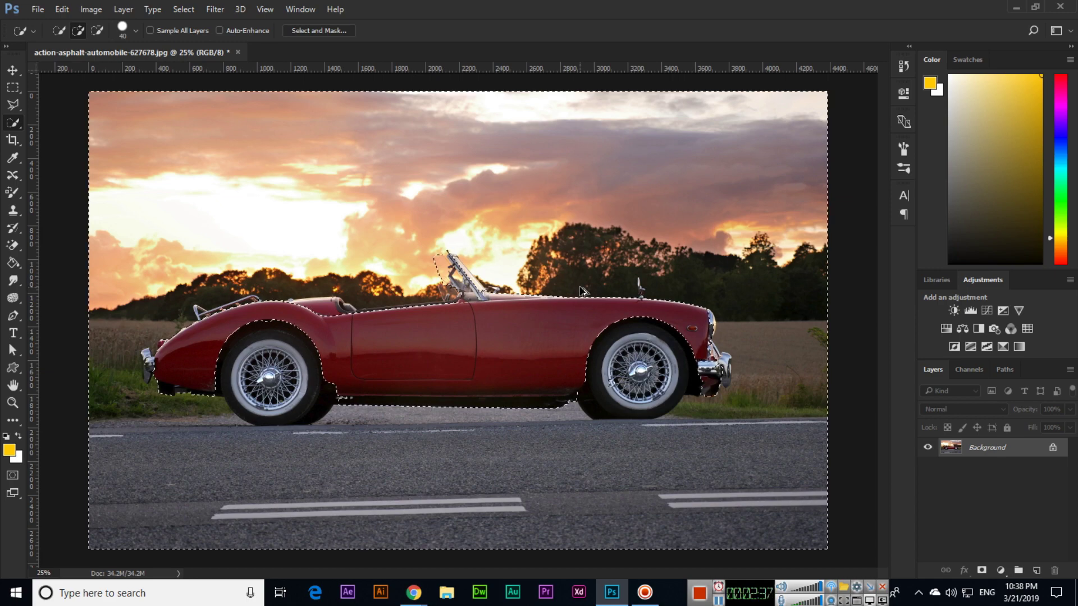
# Step: Step through the Edit history so the photo ends sharp with no selection
pyautogui.click(61, 9)
pyautogui.click(86, 40)
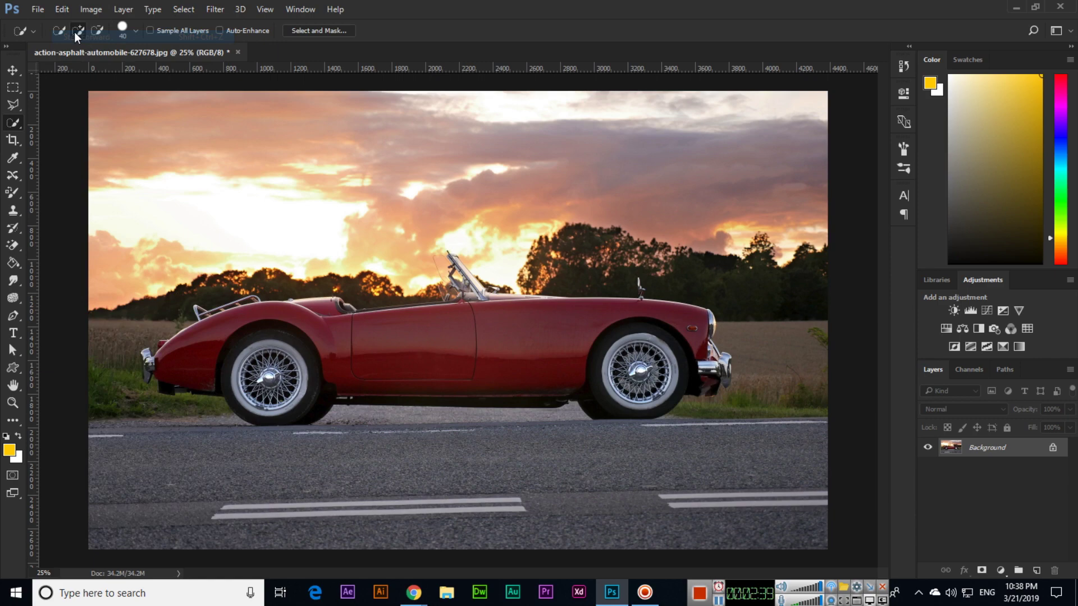
pyautogui.click(62, 9)
pyautogui.click(93, 25)
pyautogui.hotkey('ctrl', 'z')
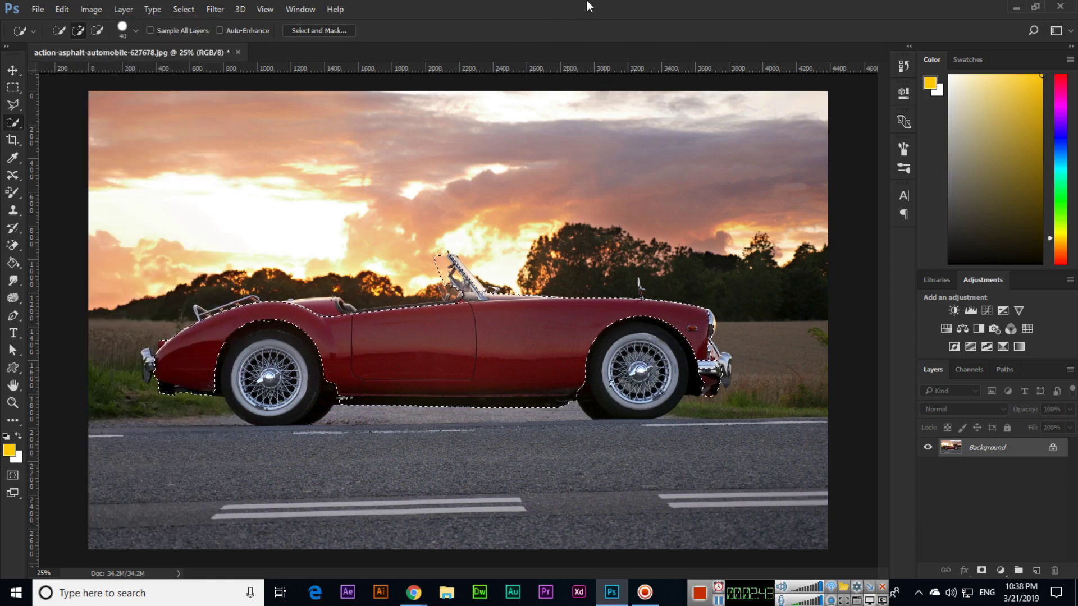
pyautogui.hotkey('ctrl', 'shift', 'z')
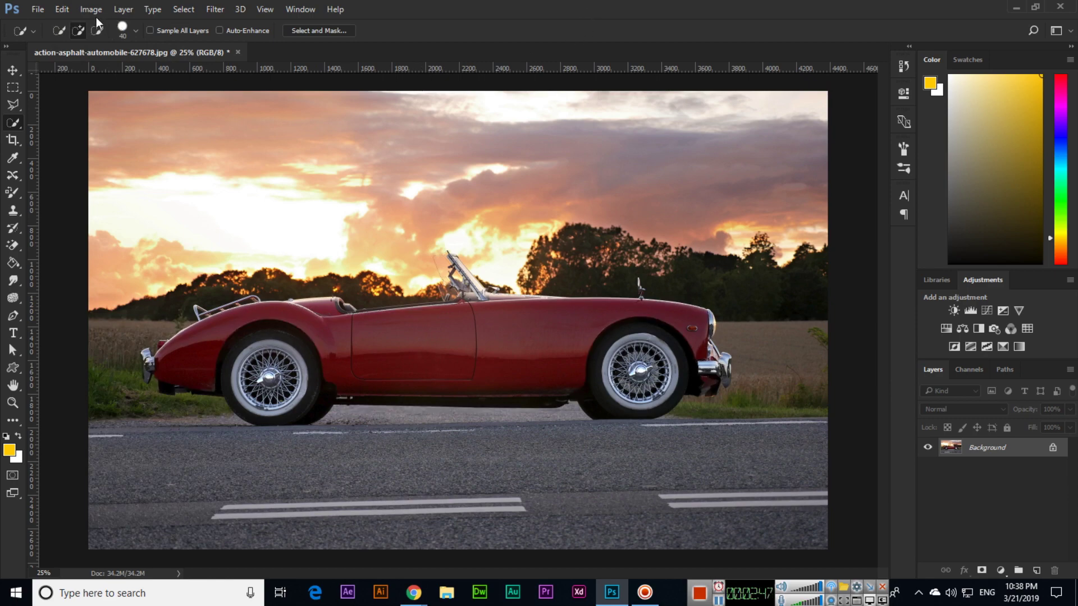
# Step: Reactivate the Quick Selection Tool and paint a selection over the car body
pyautogui.click(63, 9)
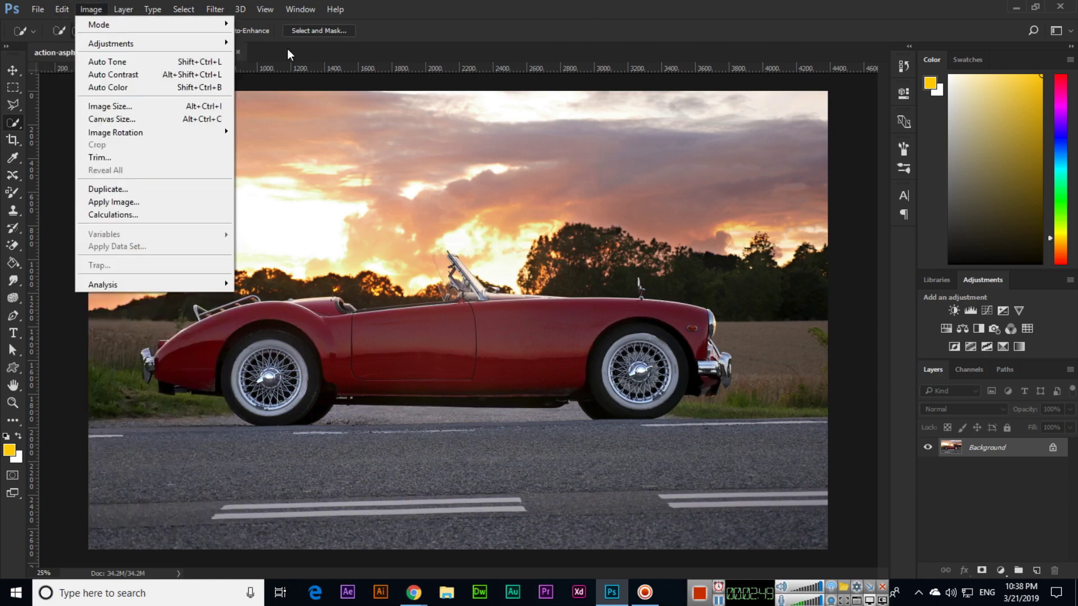
pyautogui.click(565, 6)
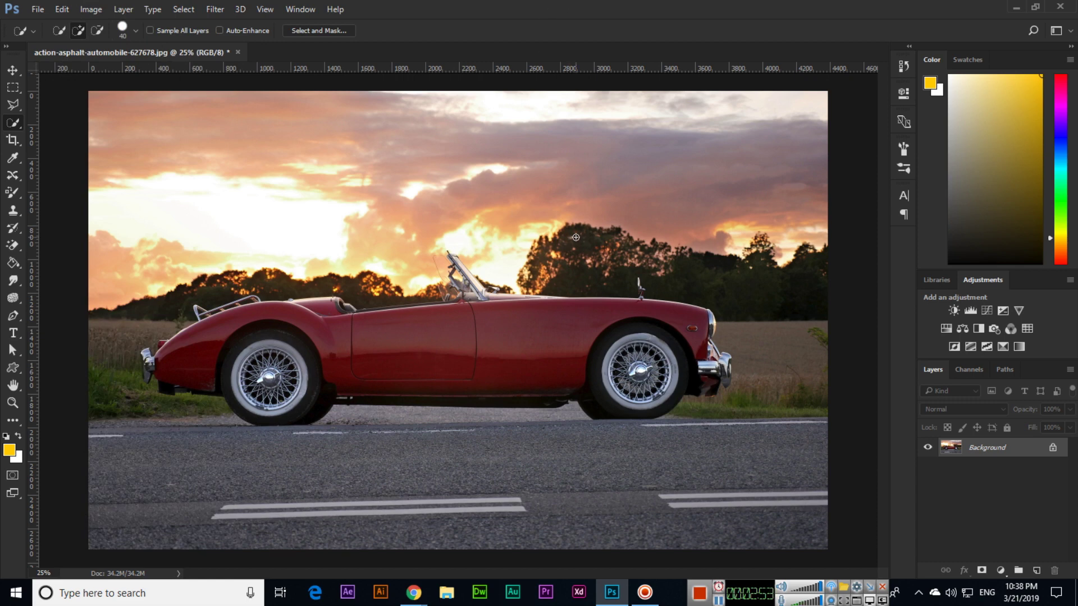
pyautogui.rightClick(13, 122)
pyautogui.click(75, 119)
pyautogui.moveTo(212, 356)
pyautogui.mouseDown()
pyautogui.moveTo(336, 344)
pyautogui.moveTo(369, 363)
pyautogui.moveTo(526, 329)
pyautogui.mouseUp()
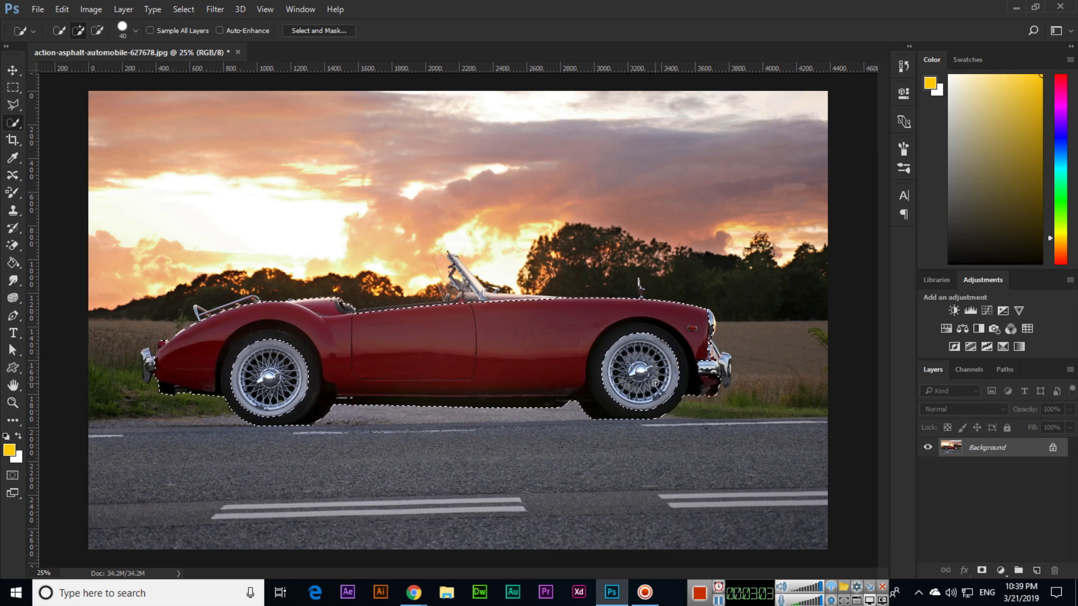
# Step: Subtract the front and rear tyres, then add the windshield to the selection
pyautogui.press('alt')
pyautogui.moveTo(630, 376); pyautogui.dragTo(596, 407)
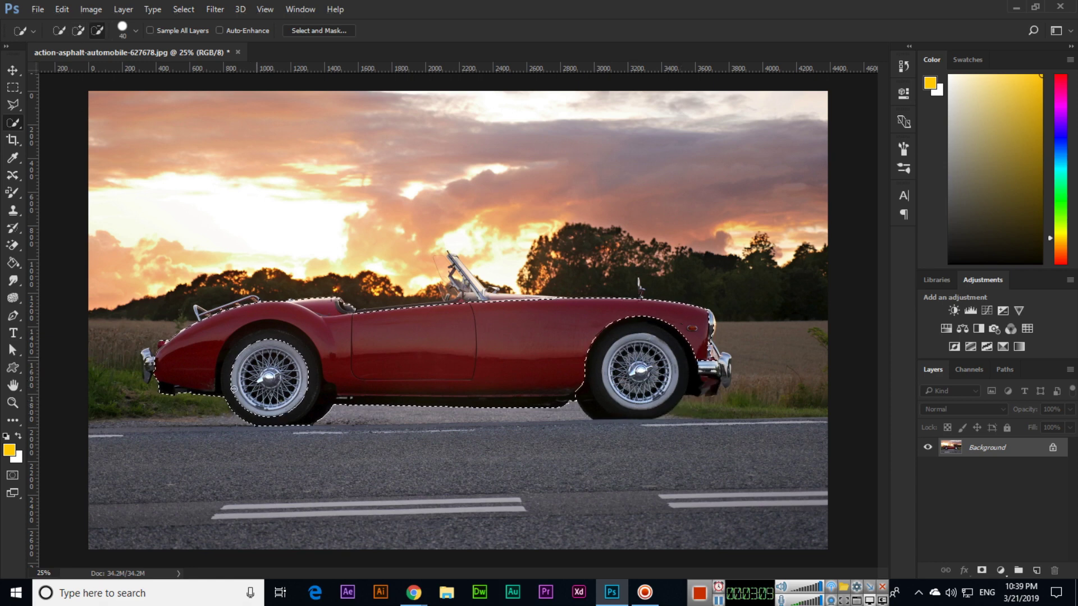
pyautogui.moveTo(252, 397)
pyautogui.mouseDown()
pyautogui.moveTo(240, 357)
pyautogui.moveTo(257, 332)
pyautogui.moveTo(285, 350)
pyautogui.moveTo(240, 425)
pyautogui.moveTo(329, 412)
pyautogui.mouseUp()
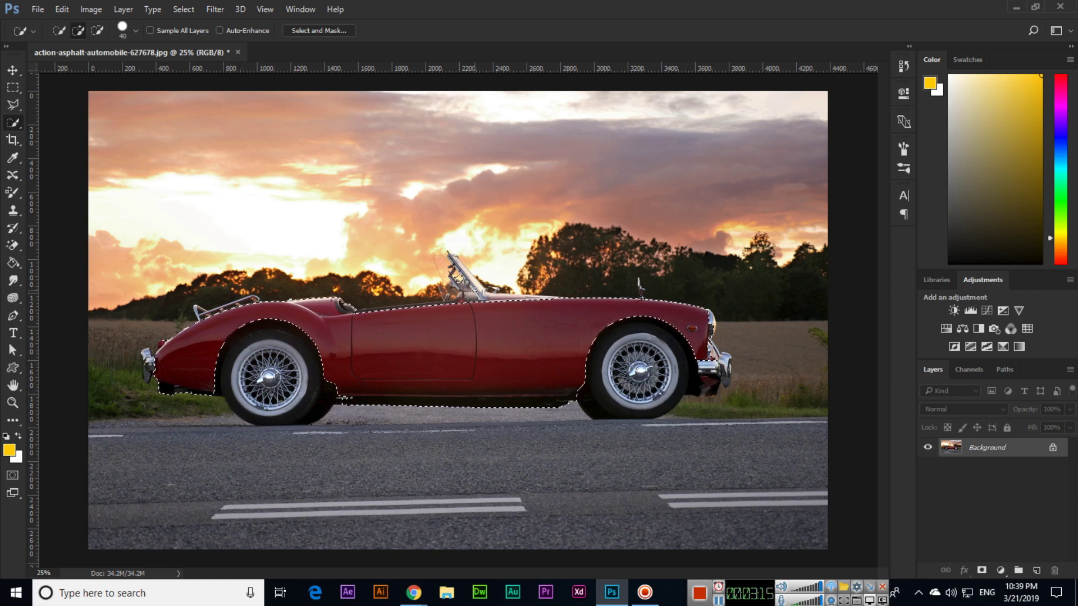
pyautogui.moveTo(455, 269); pyautogui.dragTo(472, 321)
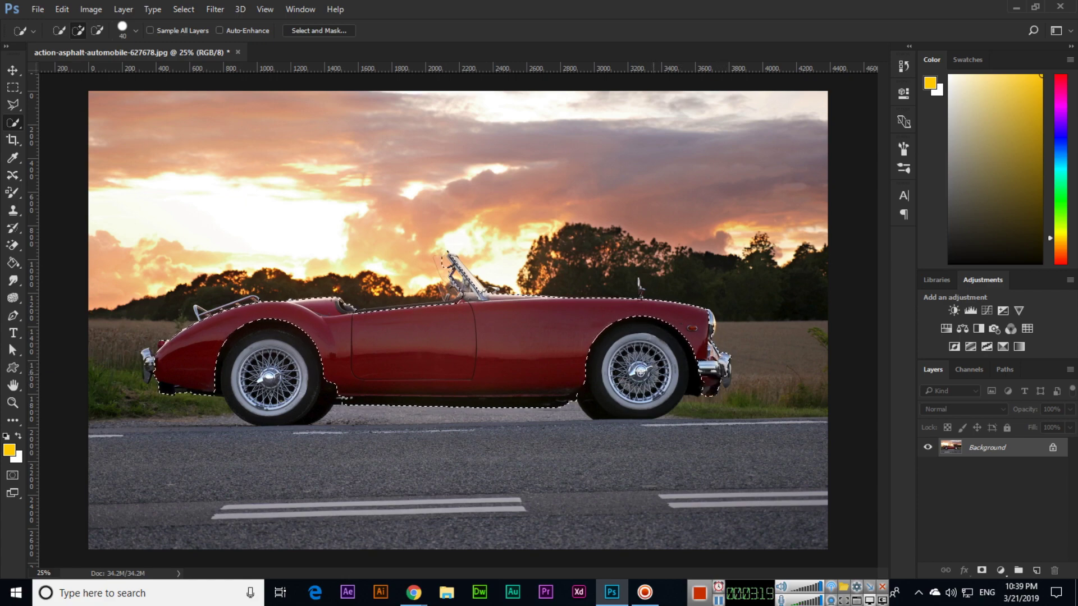
# Step: Invert the selection, apply Motion Blur at angle 0 and distance 120, then deselect
pyautogui.click(183, 8)
pyautogui.click(231, 63)
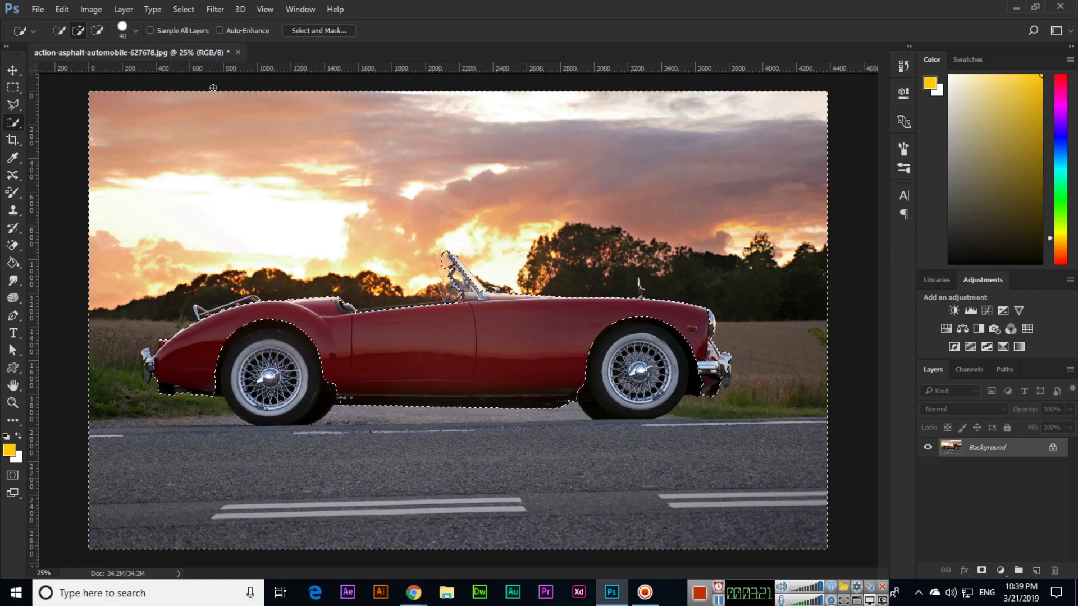
pyautogui.click(214, 10)
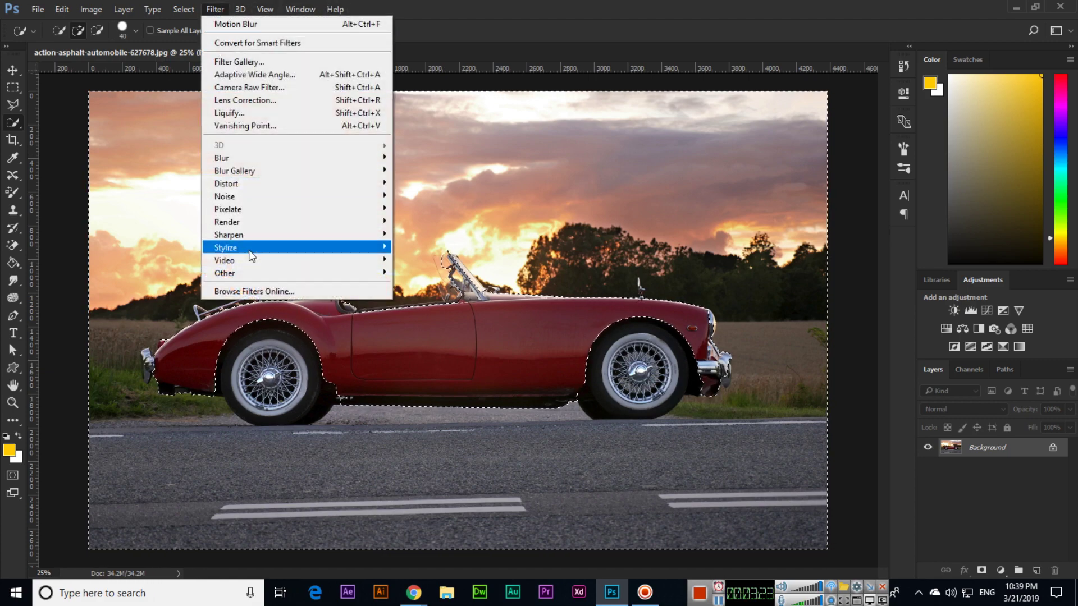
pyautogui.moveTo(253, 158)
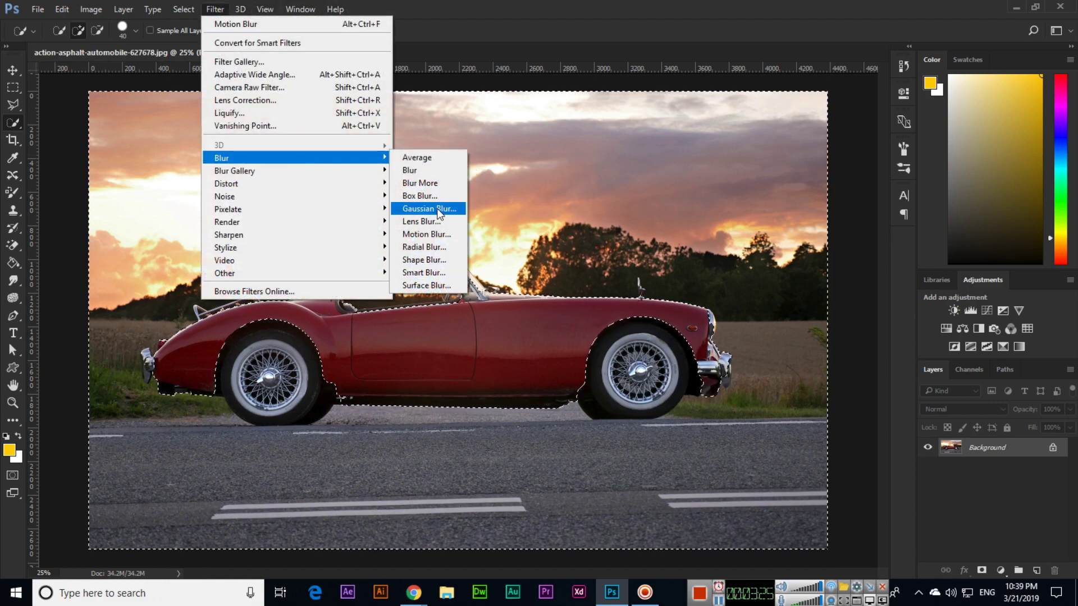
pyautogui.click(432, 233)
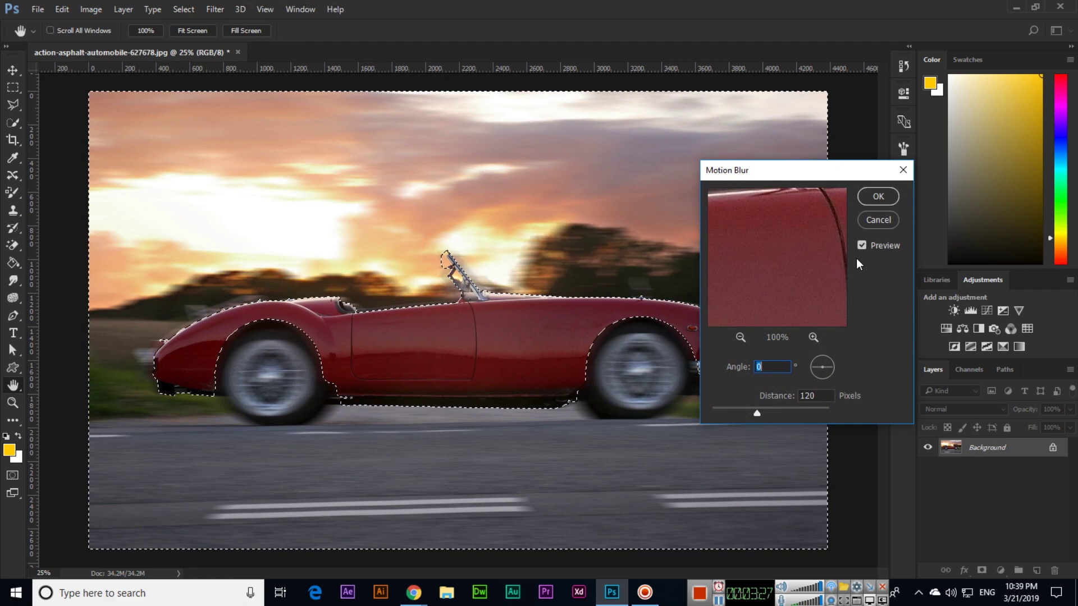
pyautogui.click(878, 196)
pyautogui.hotkey('ctrl', 'd')
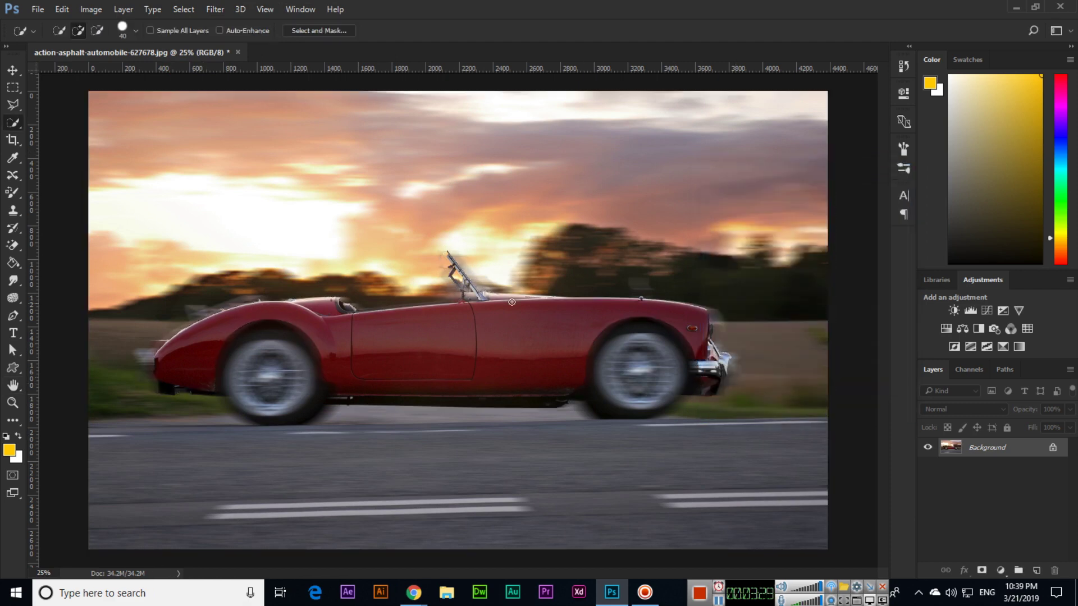